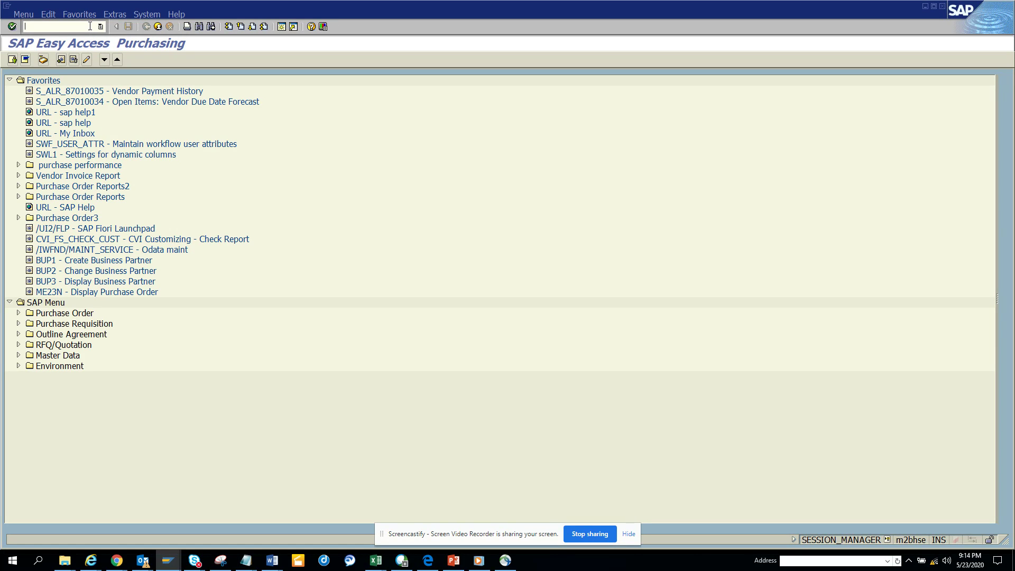
Step: Open ME53N and select requisition number 10000533 in the number field
text(/nme53n)
key(Return)
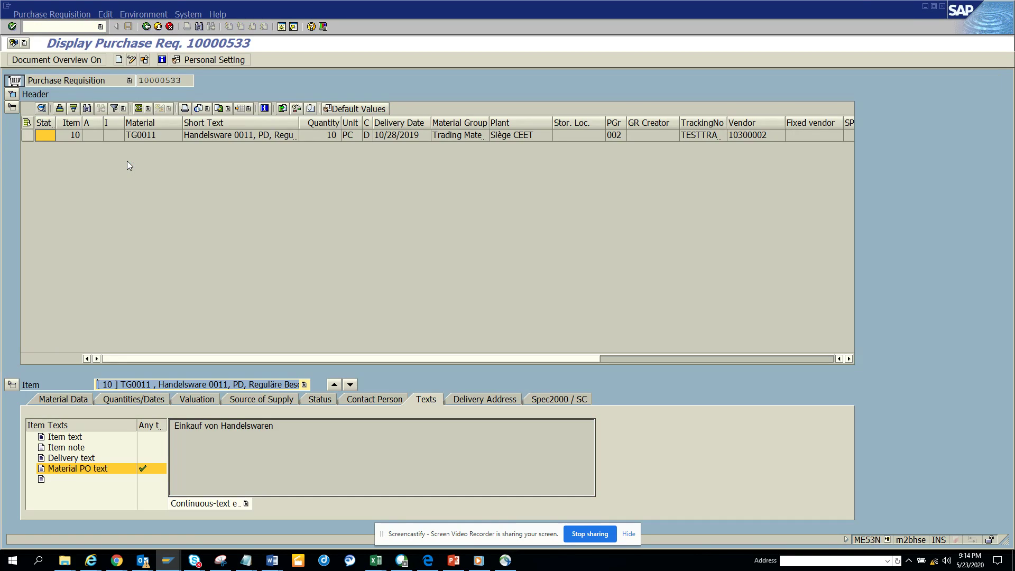
click(185, 78)
drag(185, 78, 55, 81)
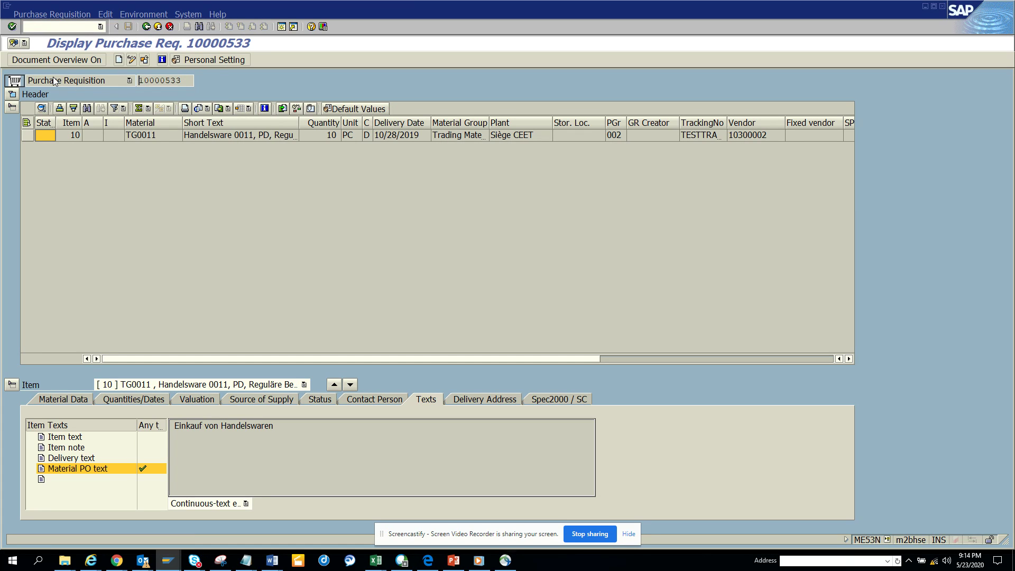
Step: Show the document overview and list requisition 10000533 using the Purchase Requisitions variant
click(70, 59)
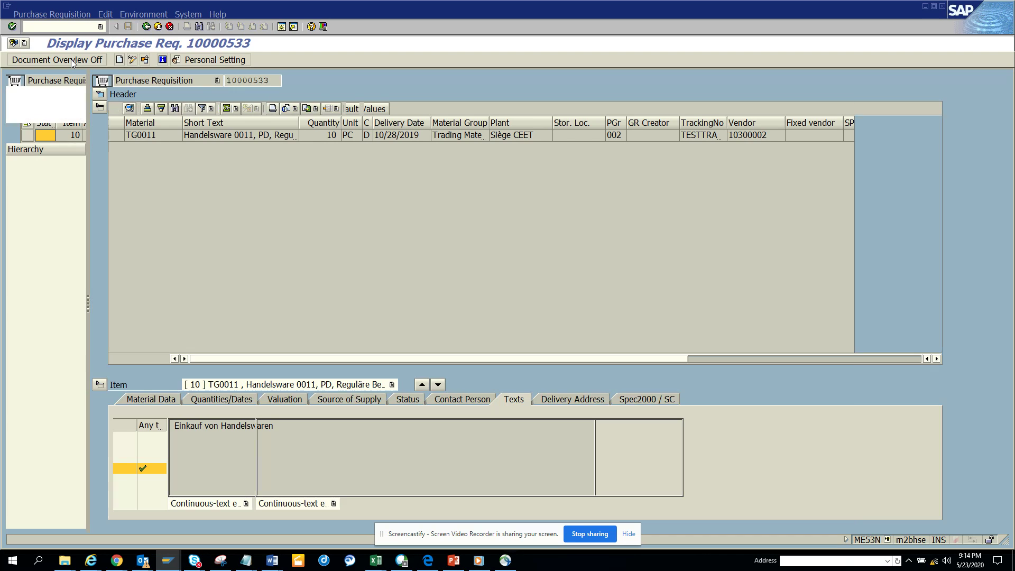
click(20, 135)
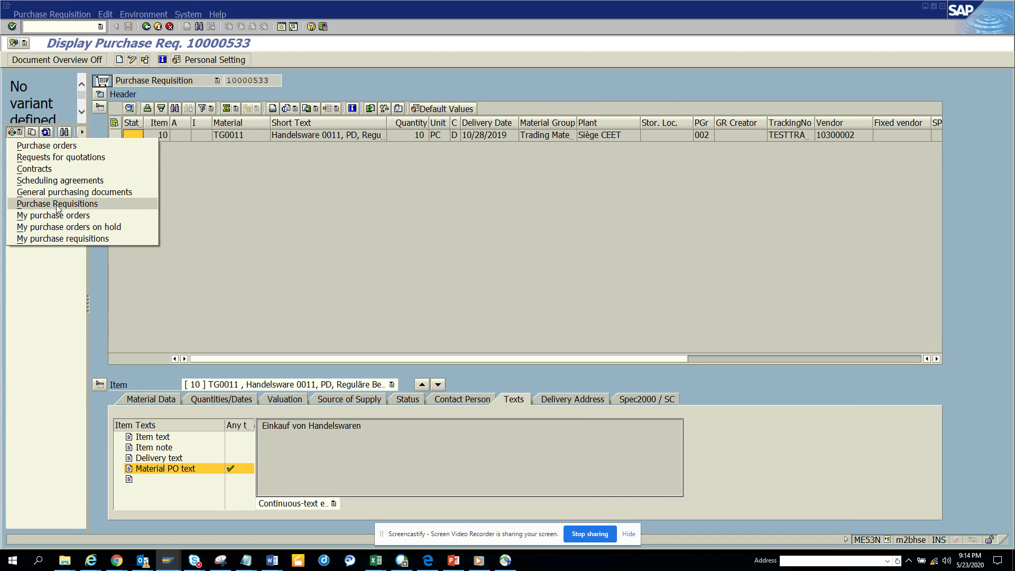
click(57, 204)
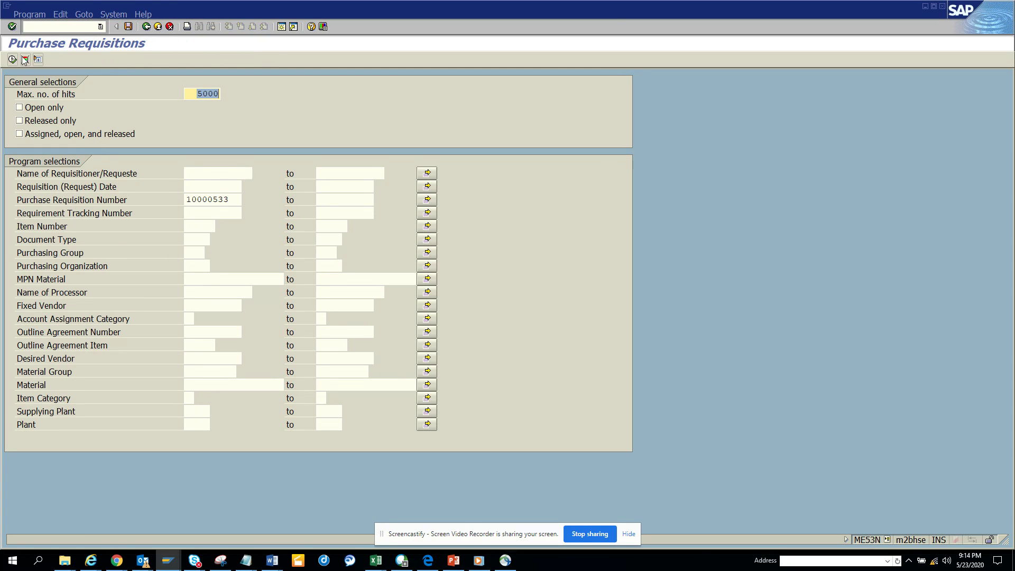
click(12, 59)
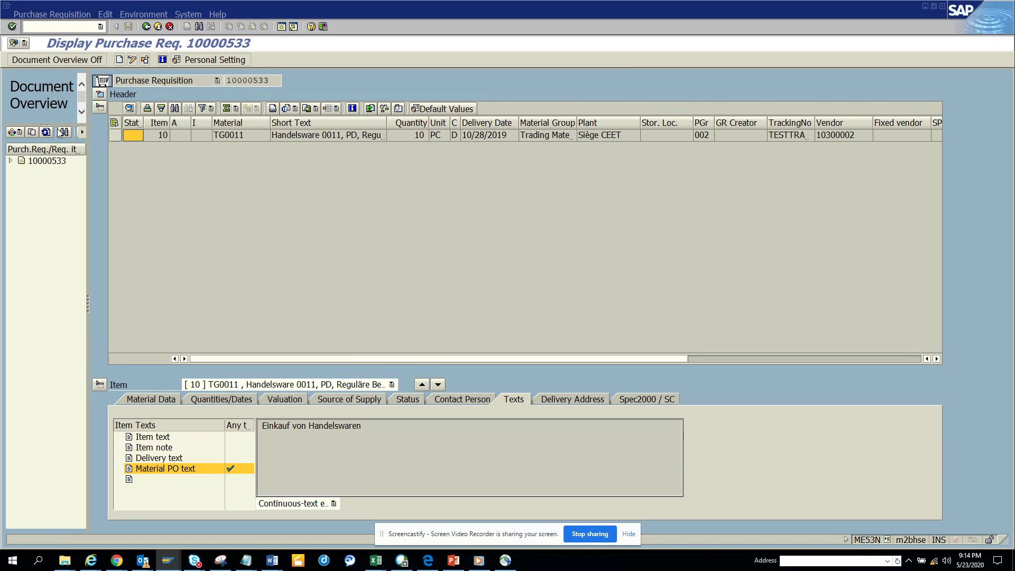
click(119, 60)
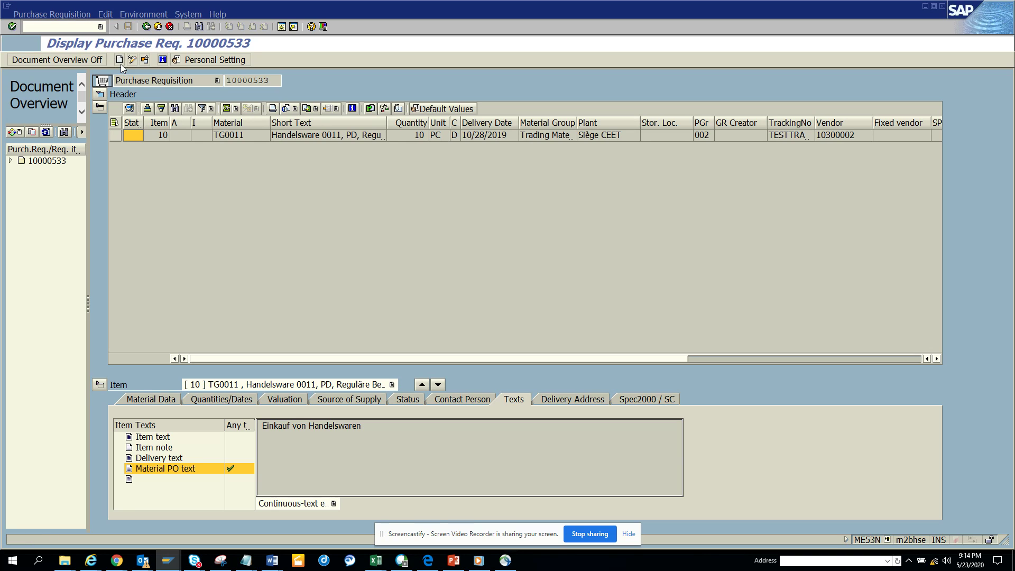
click(48, 163)
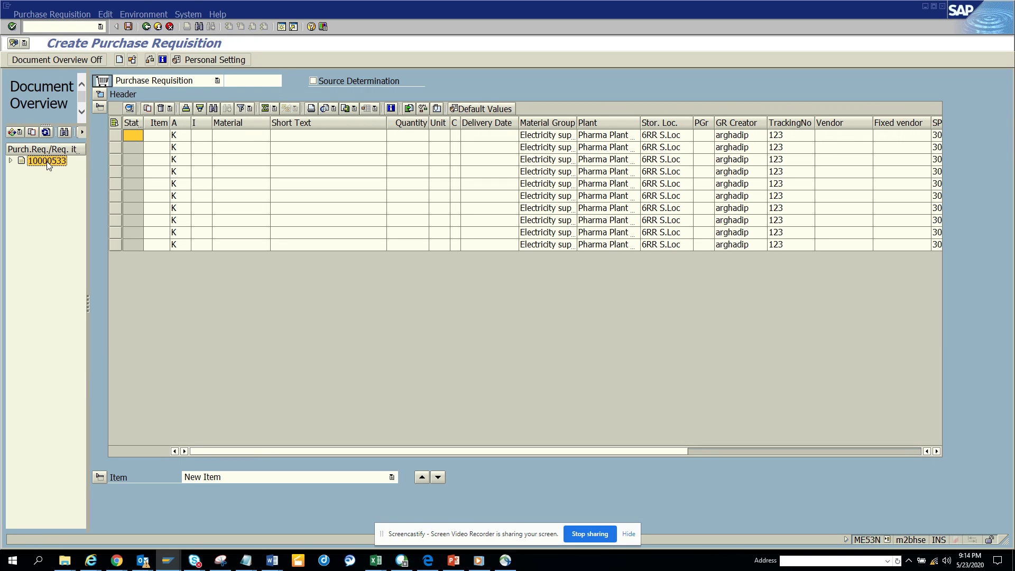
click(36, 133)
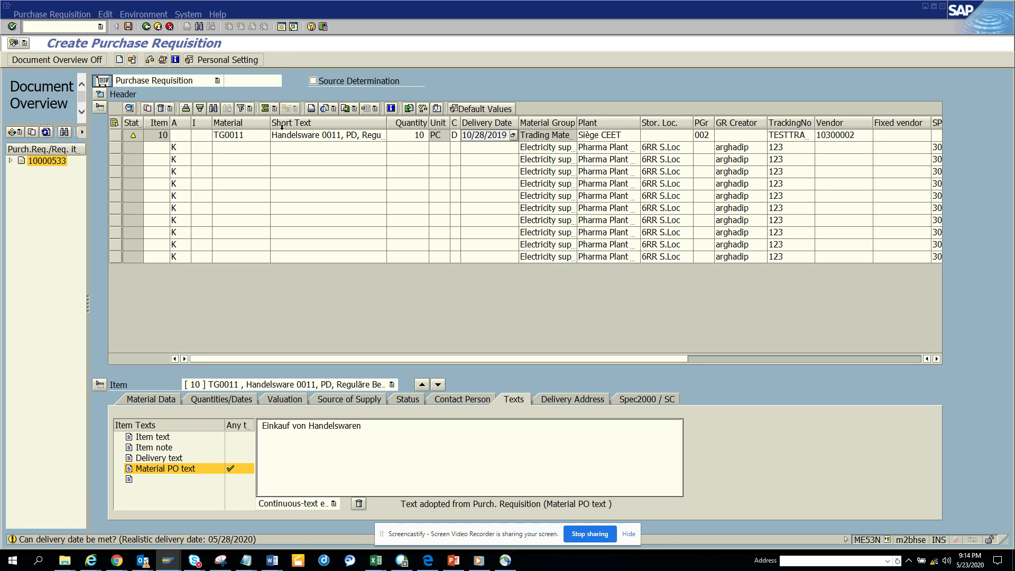
click(129, 28)
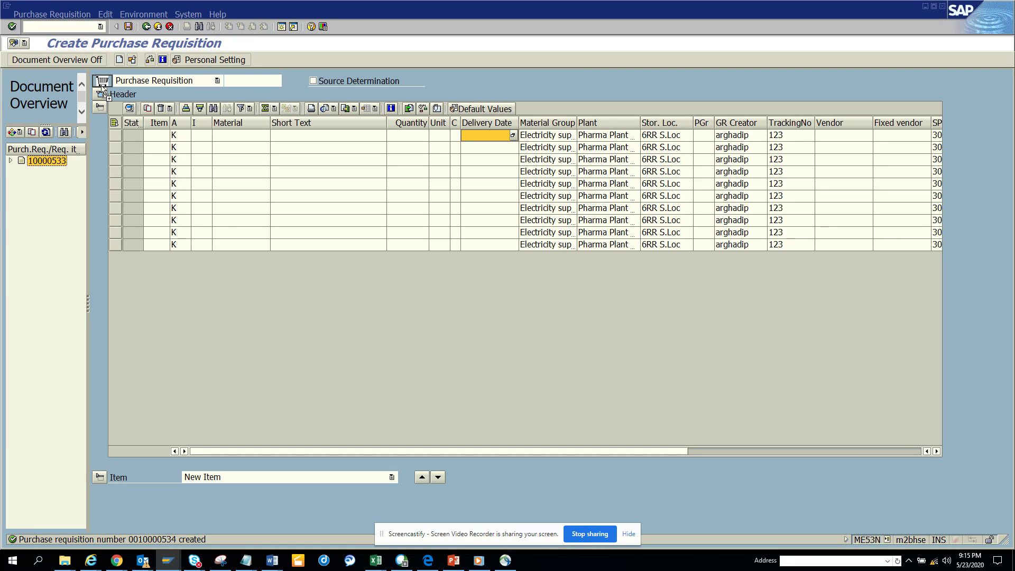
drag(103, 85, 103, 84)
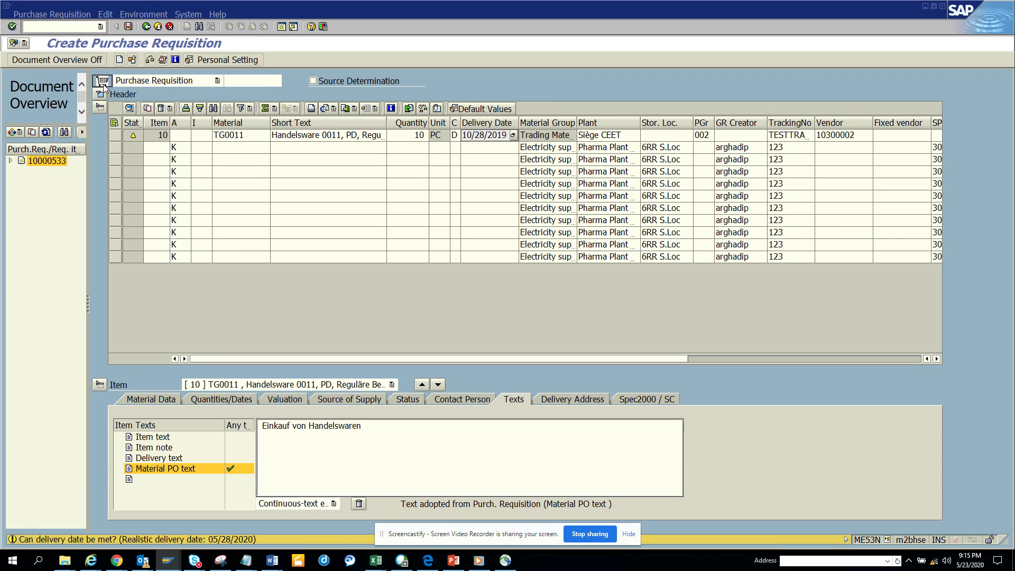
click(128, 26)
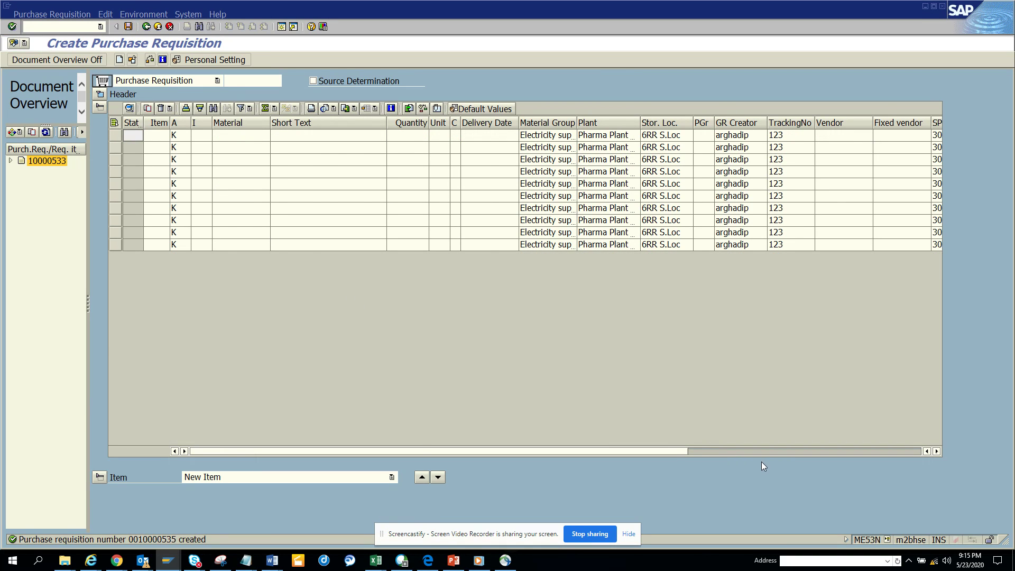
click(775, 453)
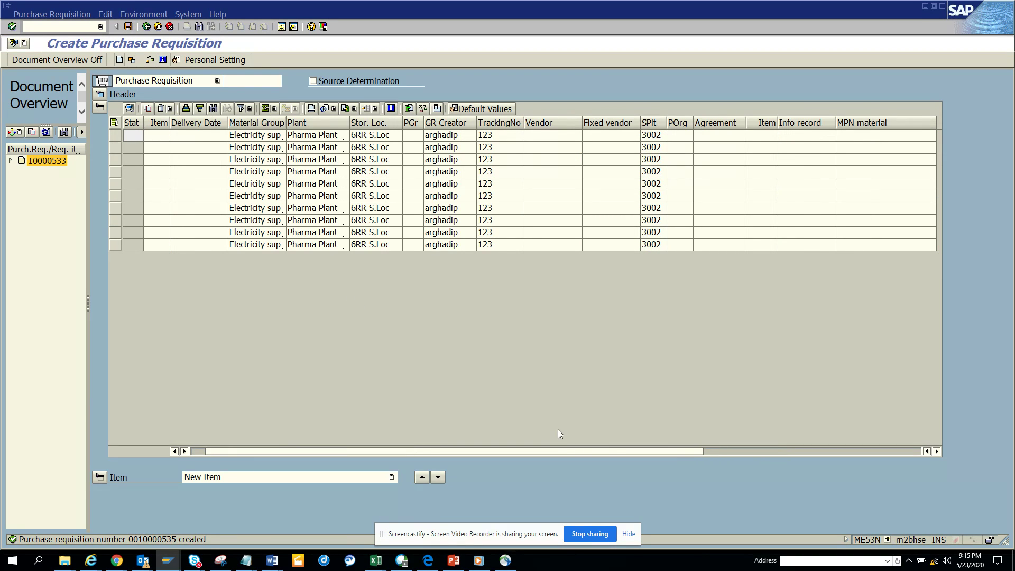
scroll(557, 429, left, 3)
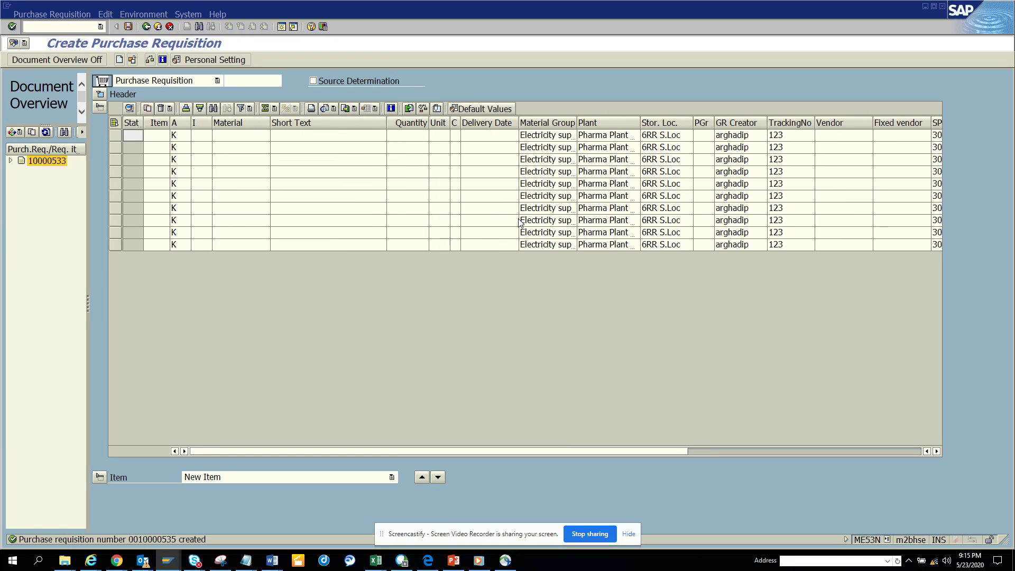
click(745, 451)
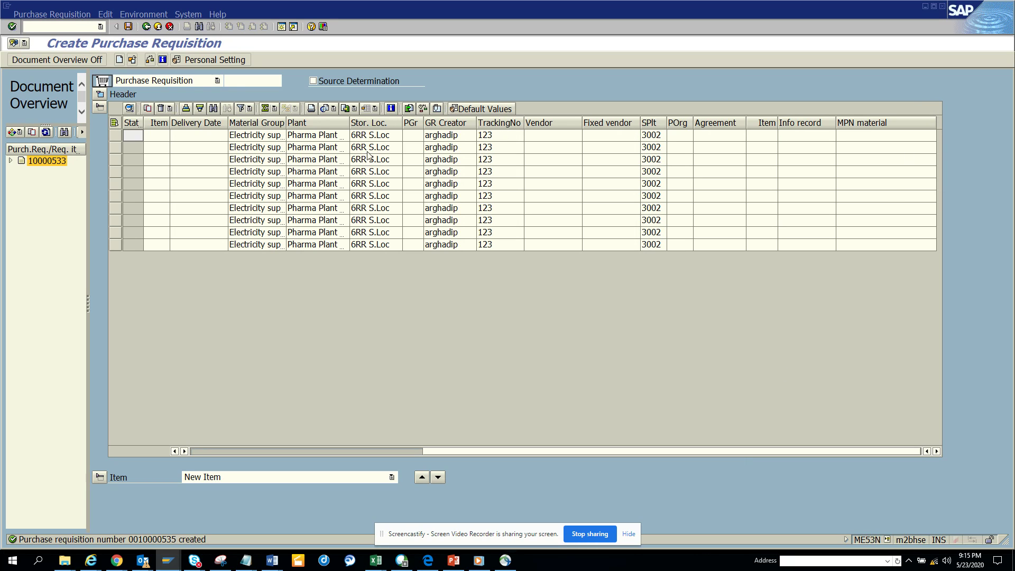
click(374, 108)
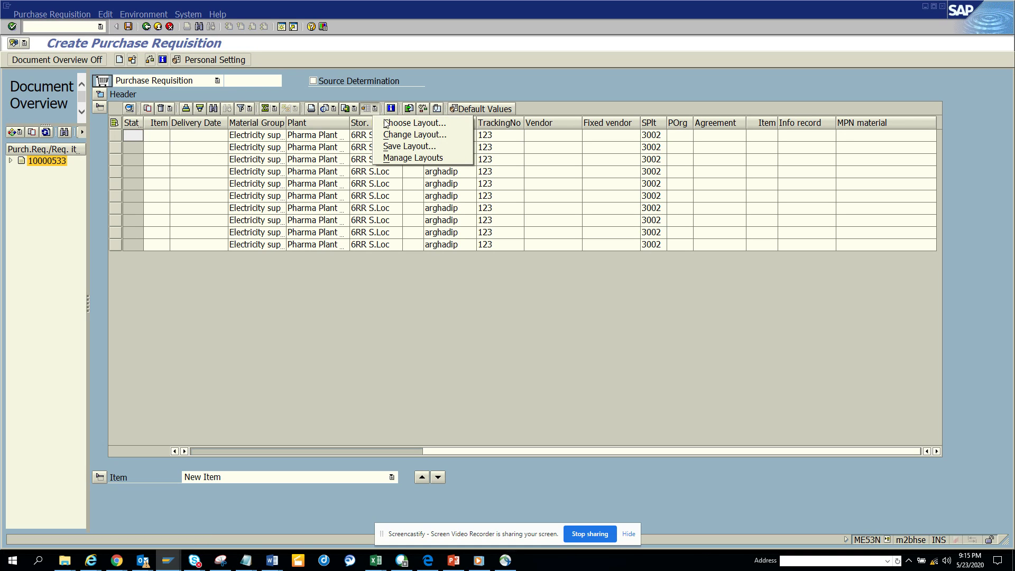
click(407, 136)
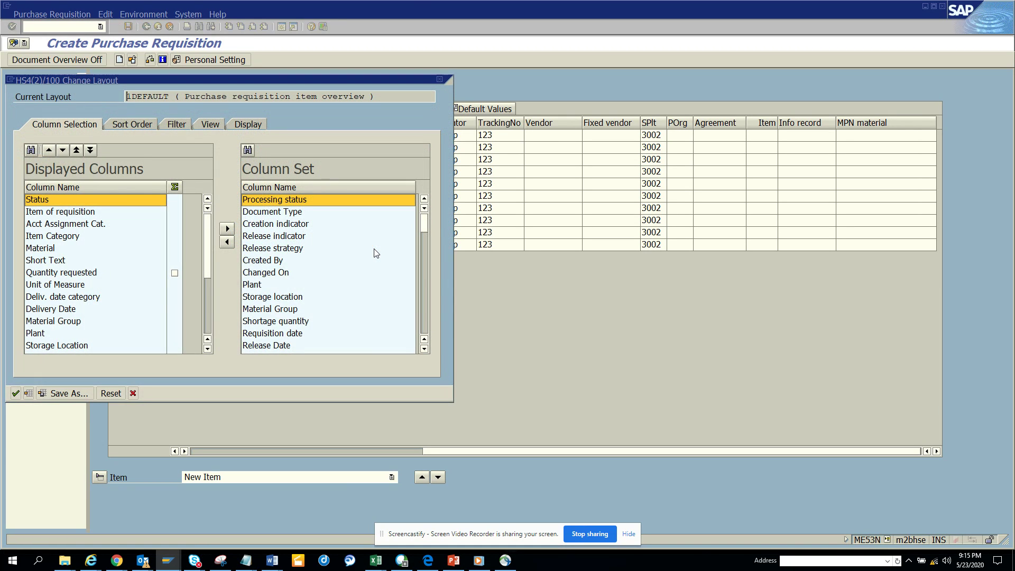
click(247, 150)
text(requi)
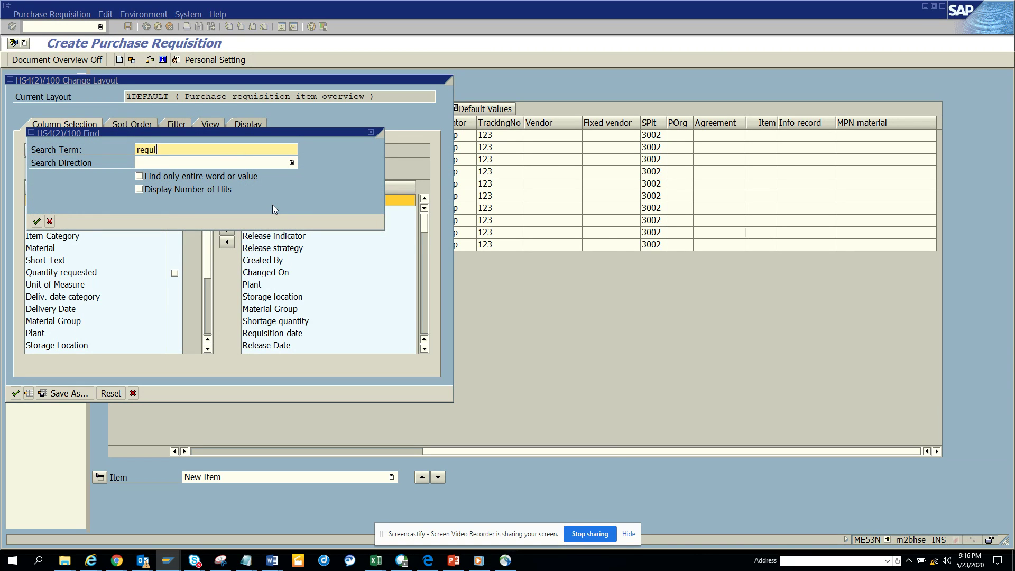
key(Return)
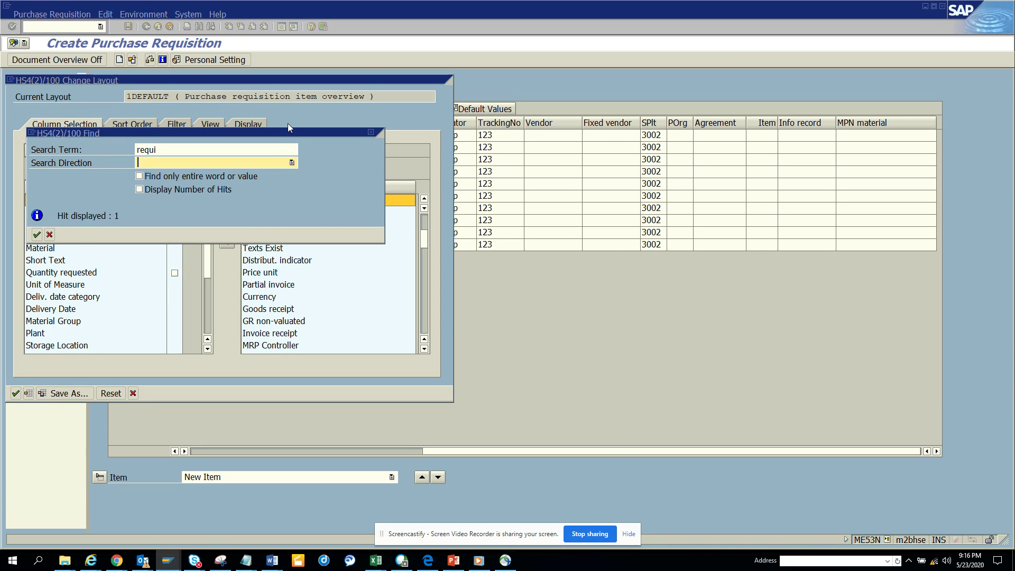
drag(289, 127, 687, 90)
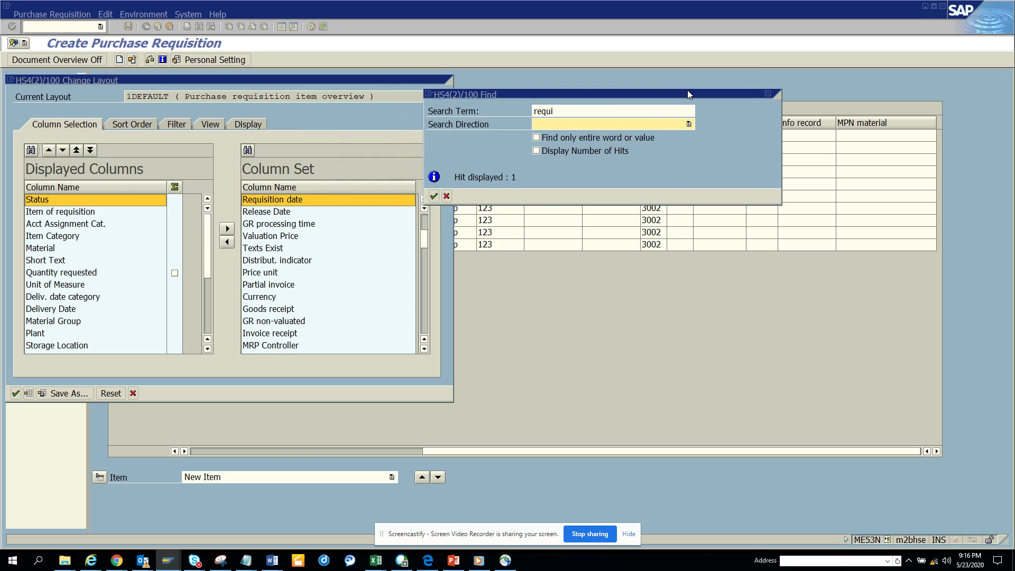
click(433, 196)
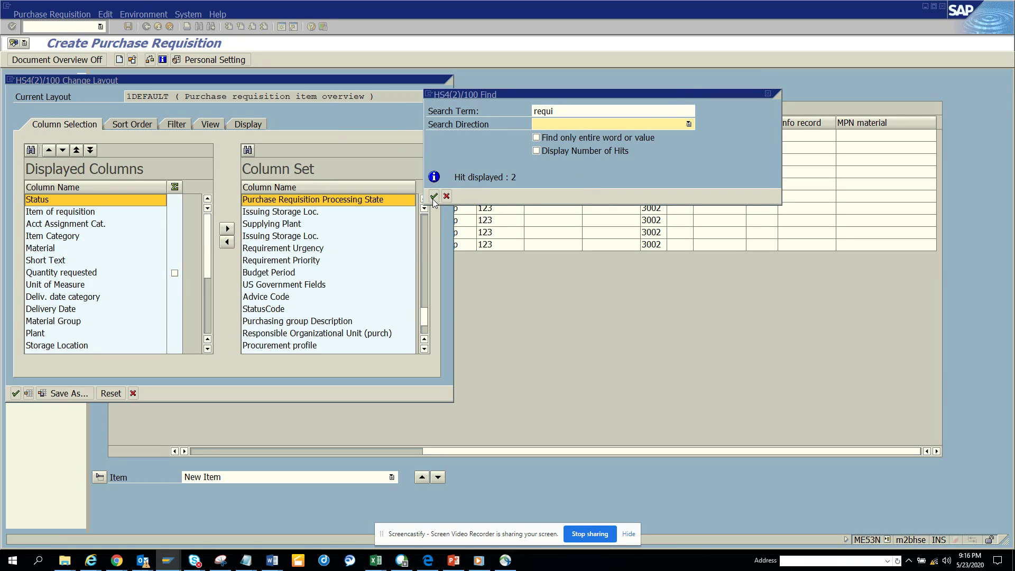
click(433, 198)
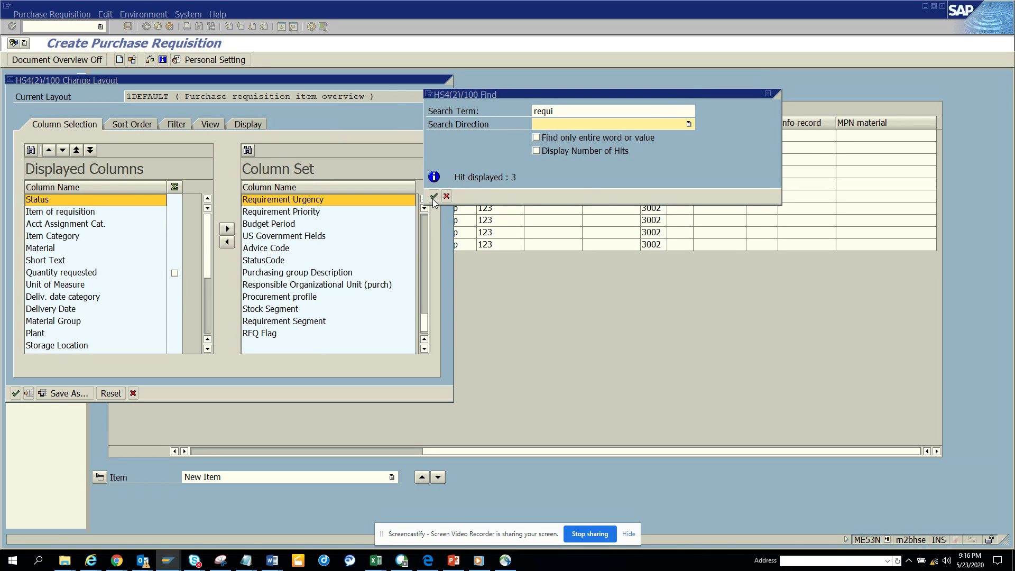
click(434, 199)
click(434, 199)
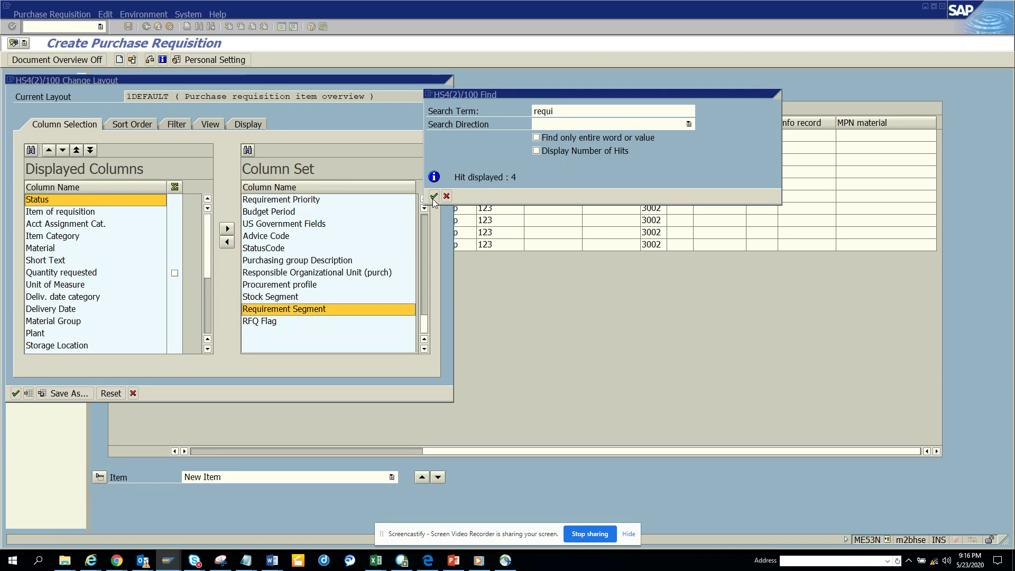
click(434, 198)
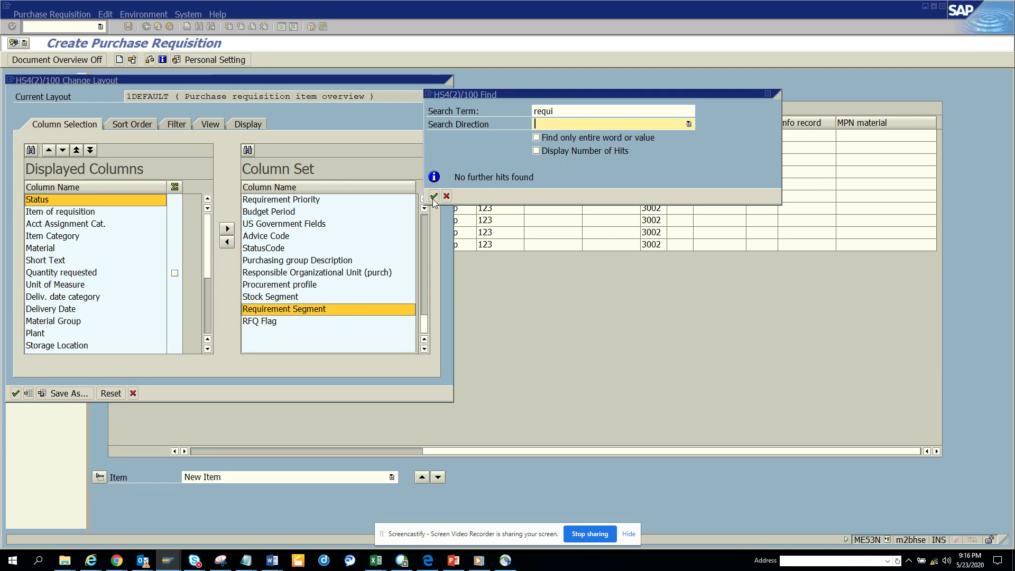
click(447, 196)
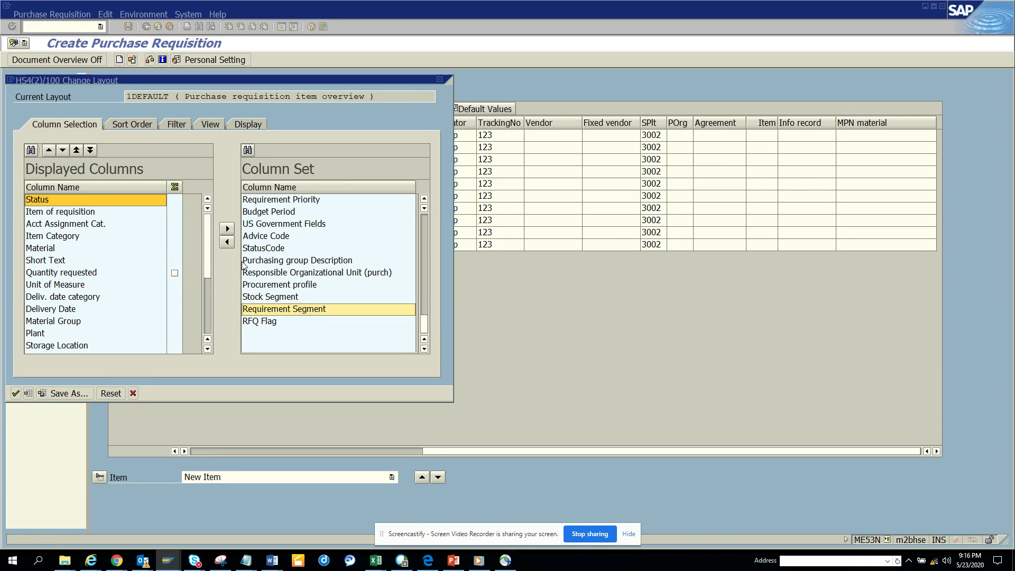
click(207, 348)
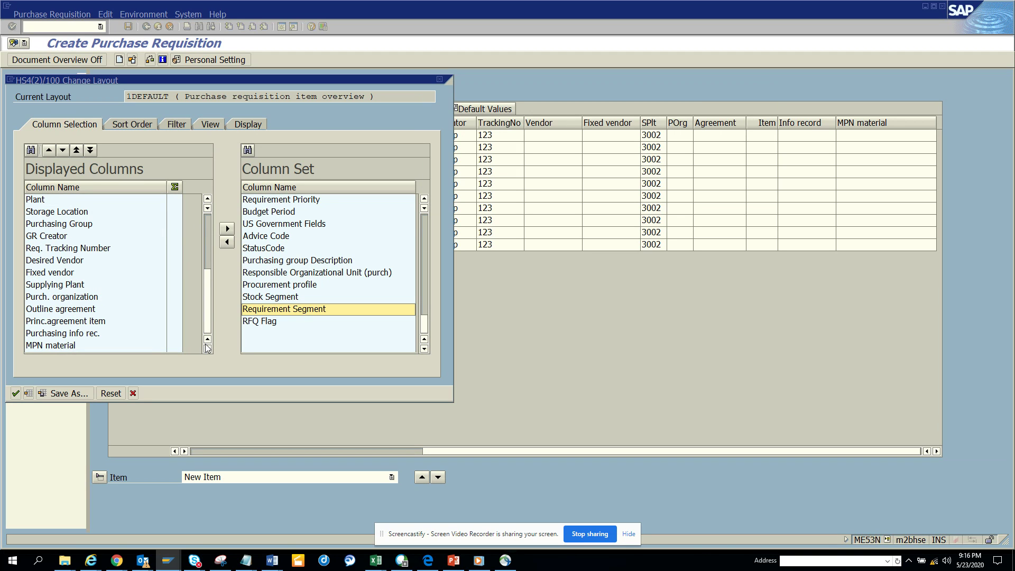
click(248, 151)
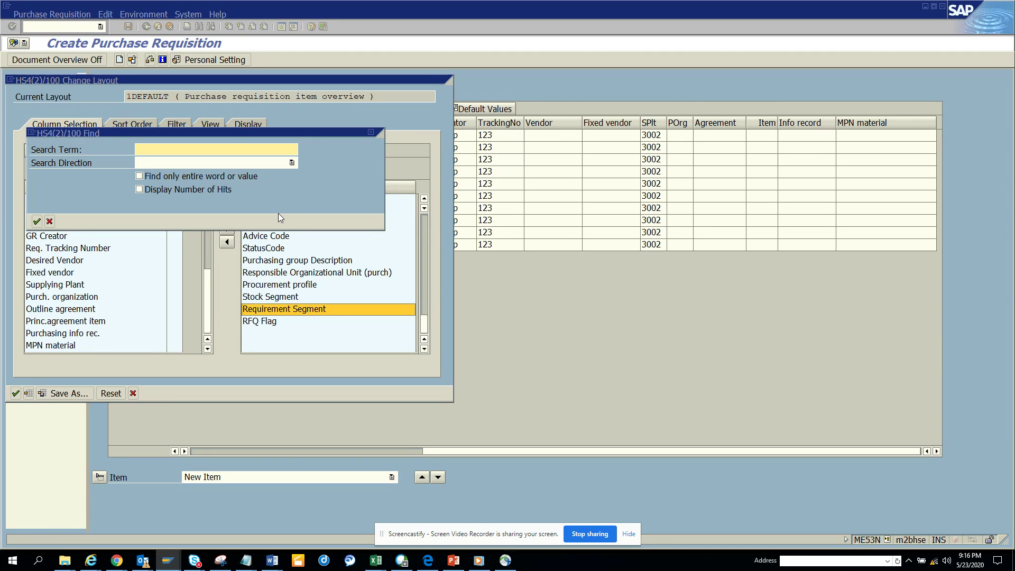
text(refer)
key(Return)
drag(307, 133, 802, 19)
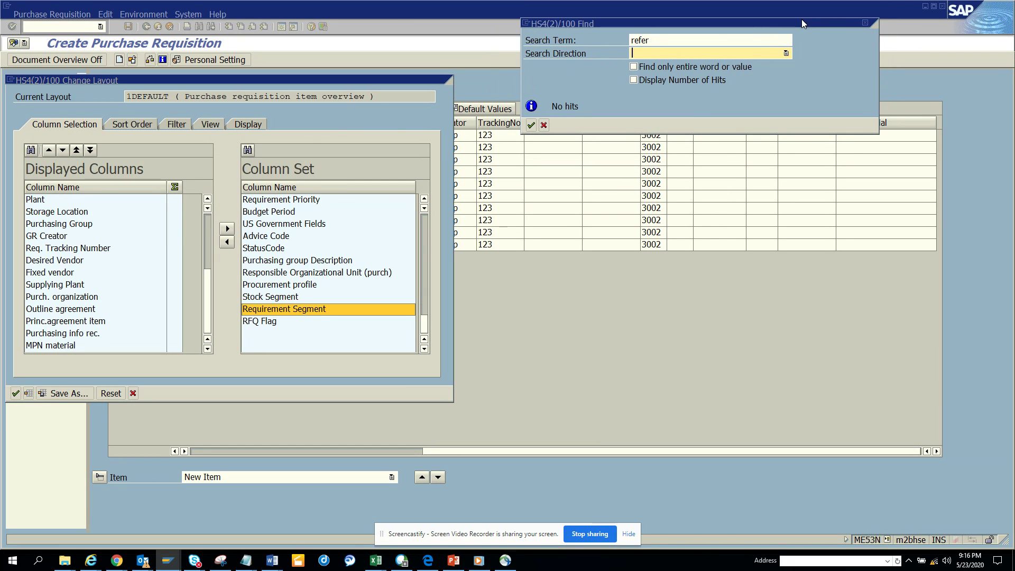
click(543, 126)
click(207, 274)
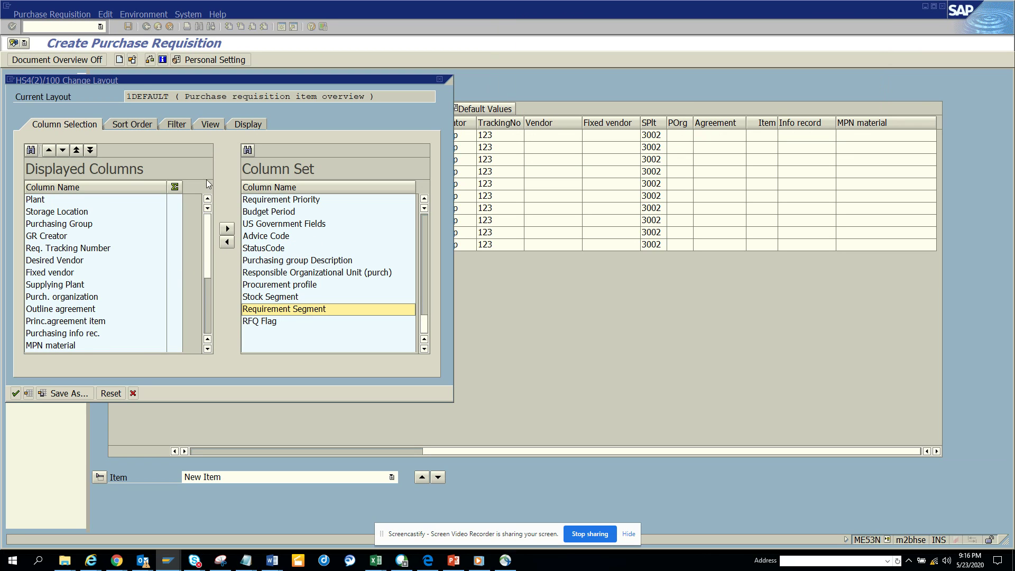
click(30, 151)
text(refe)
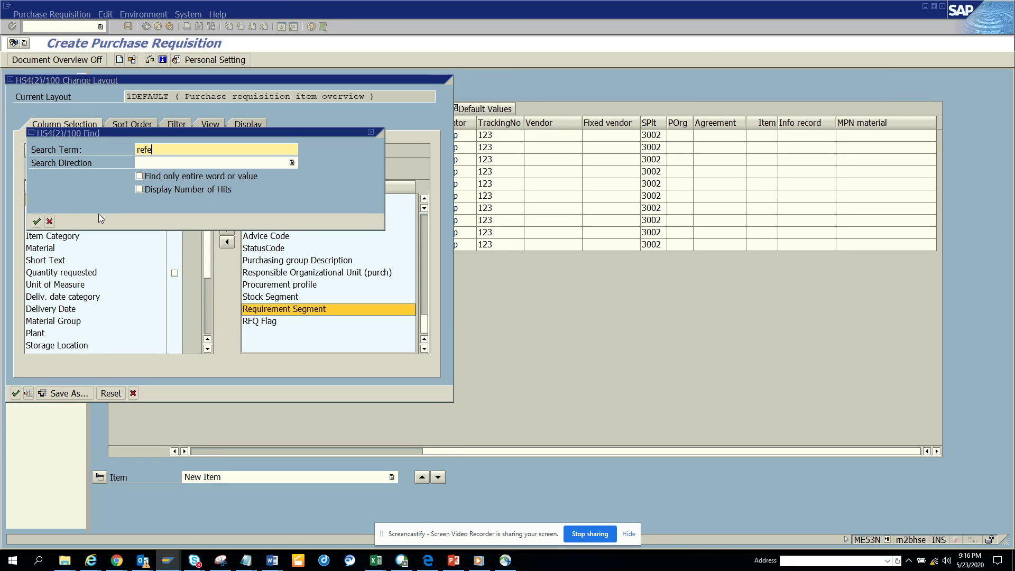
text(r)
key(Return)
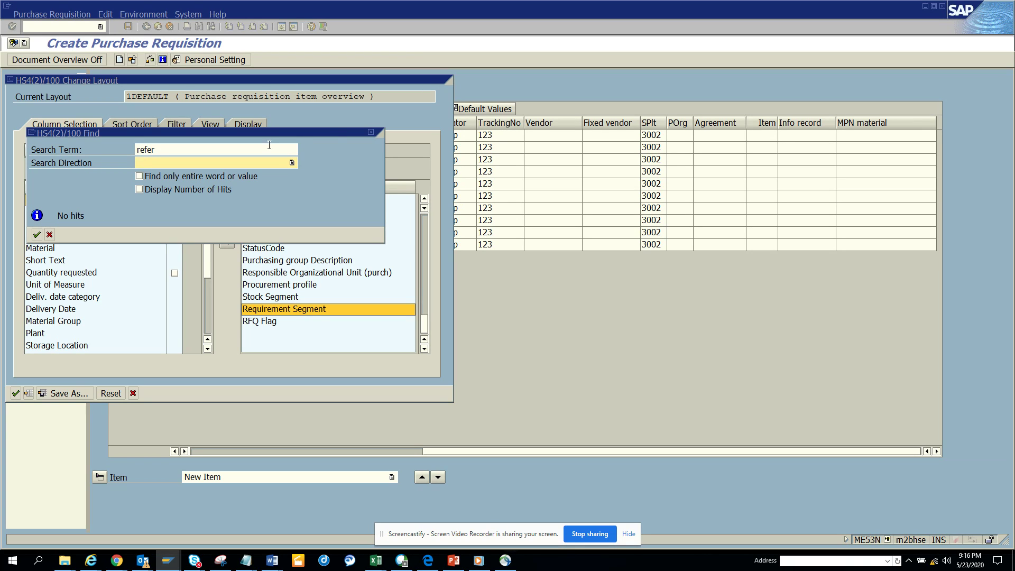
drag(335, 131, 645, 88)
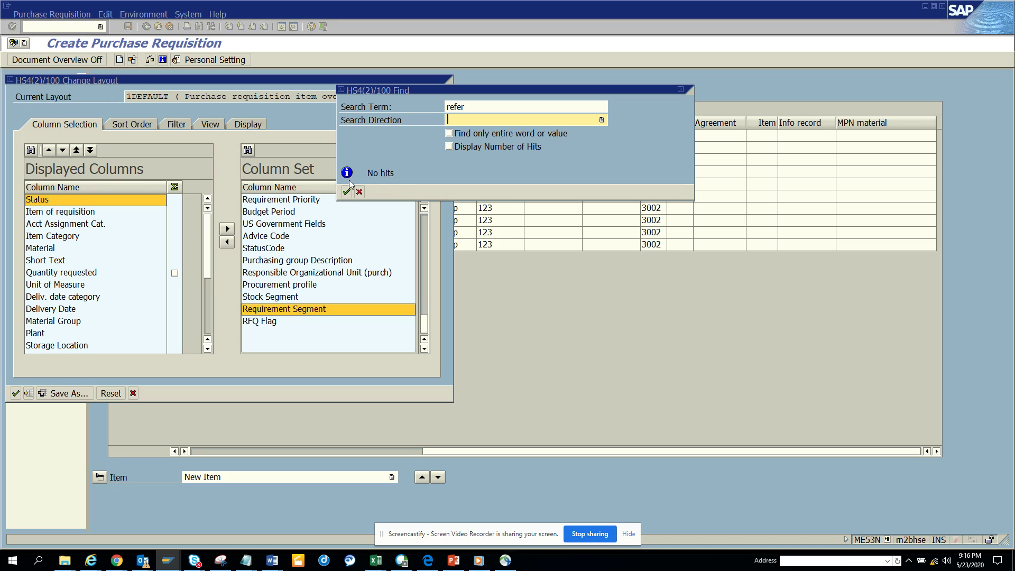
click(362, 192)
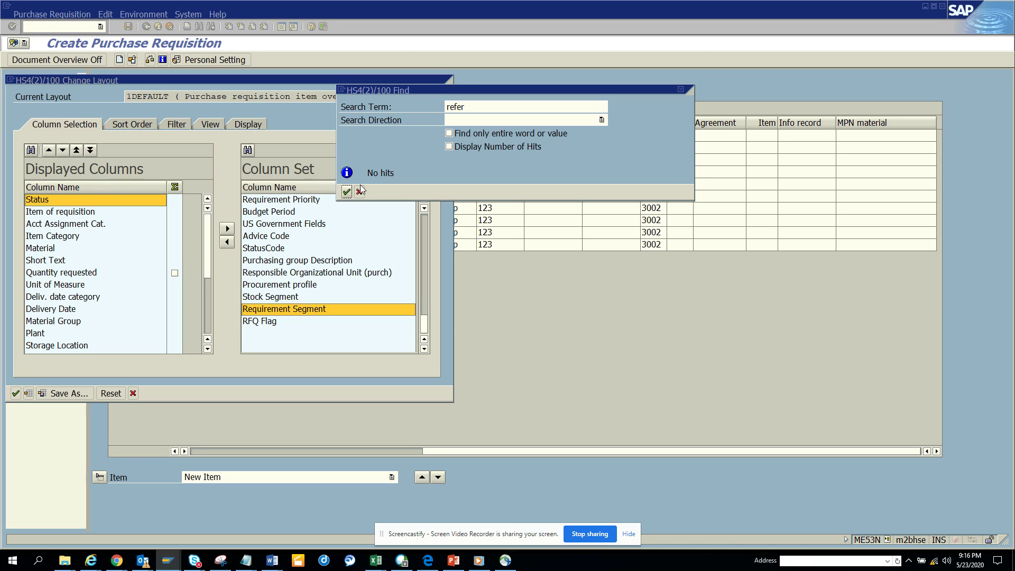
click(360, 190)
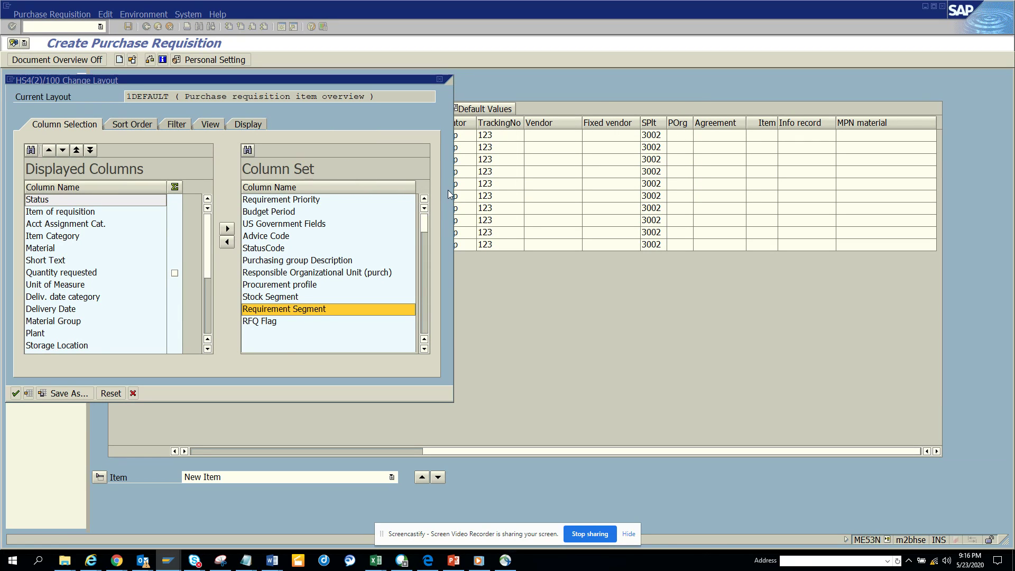
Step: Scroll down the Column Set list to find the Ref. Purchase Req. column
click(316, 237)
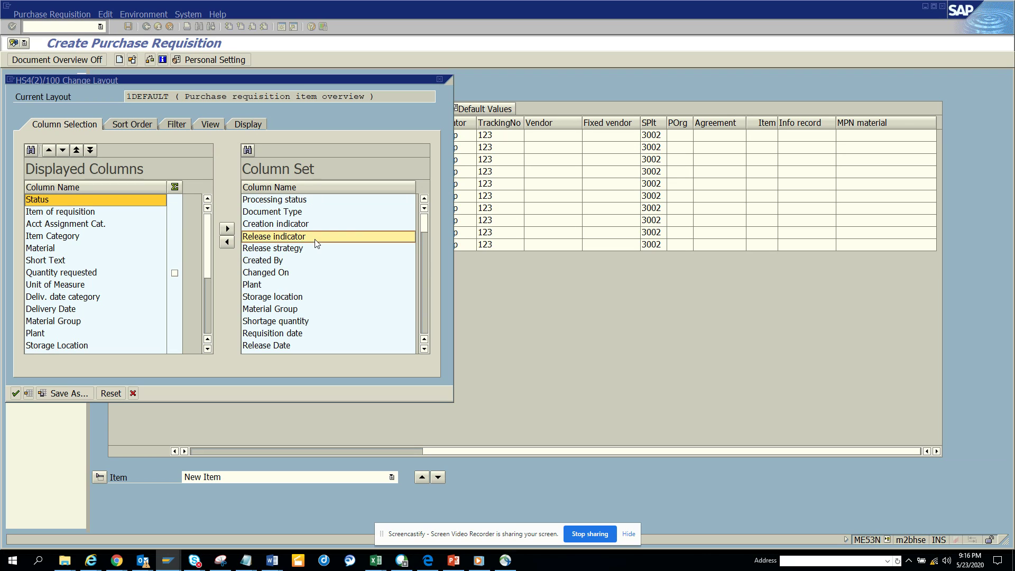
click(424, 349)
click(424, 349)
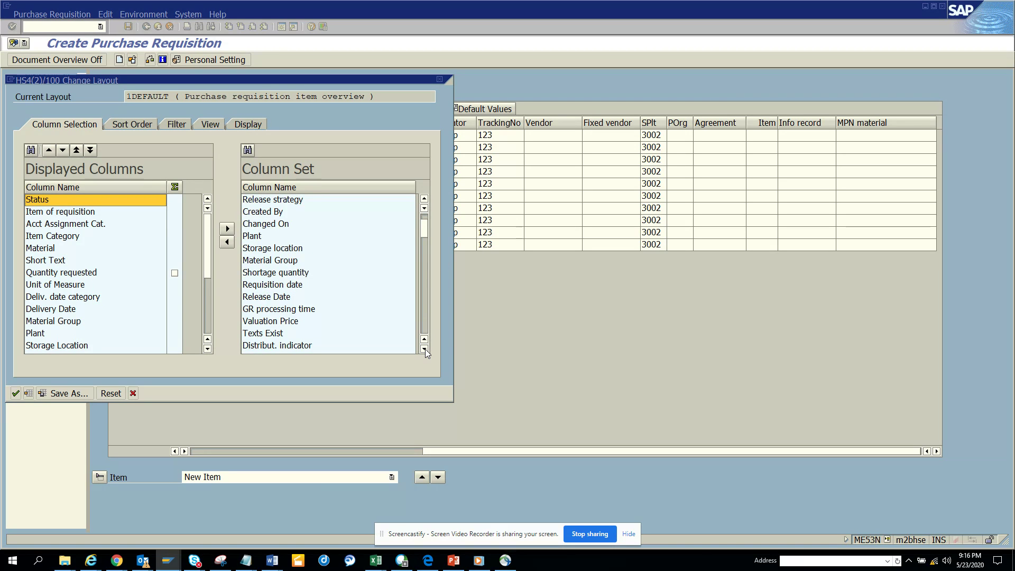
click(424, 349)
click(425, 349)
click(425, 349)
click(425, 349)
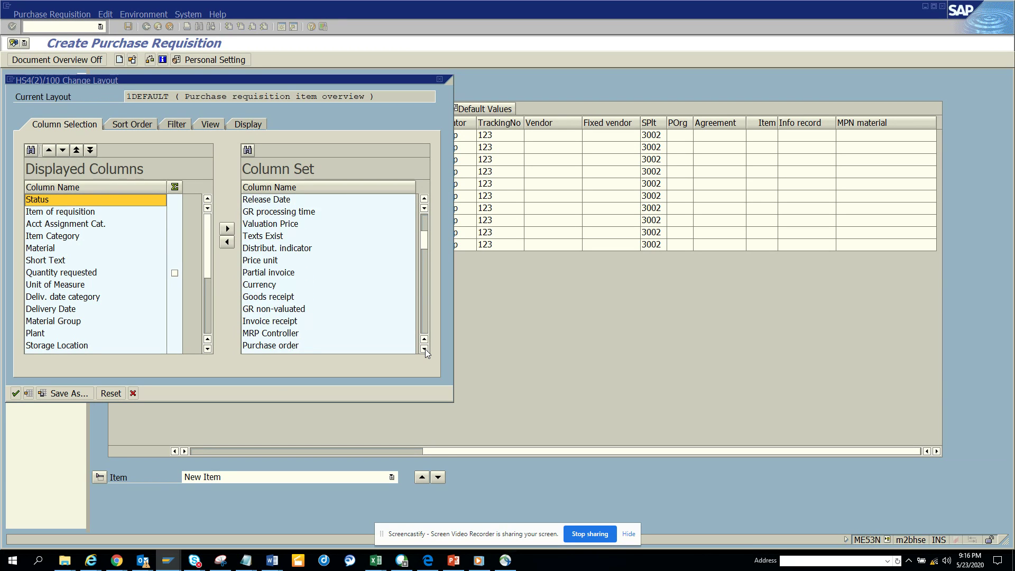
click(424, 349)
click(425, 349)
click(424, 349)
click(425, 349)
click(424, 349)
click(425, 349)
click(425, 349)
click(425, 350)
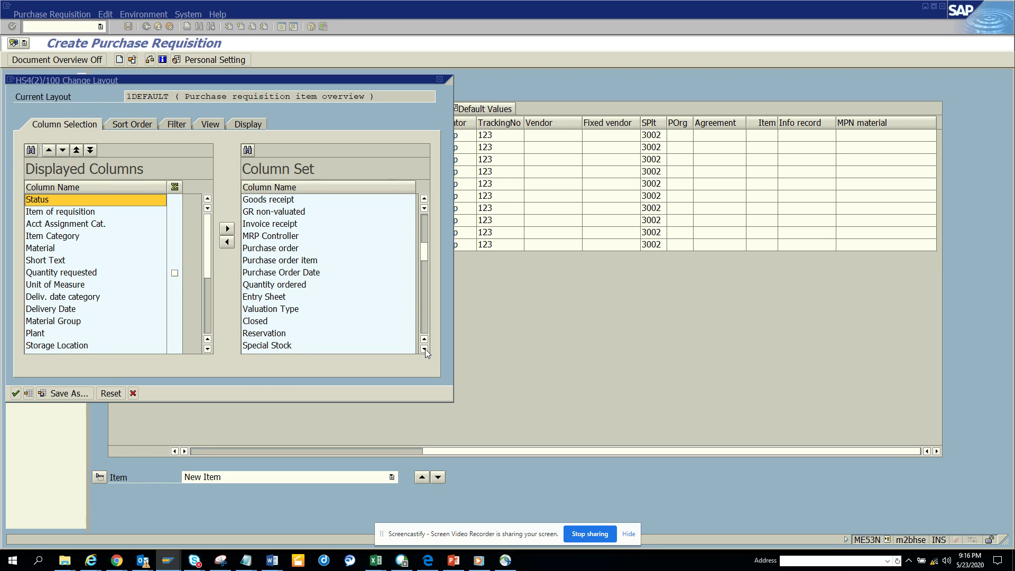
click(424, 349)
click(425, 349)
click(424, 349)
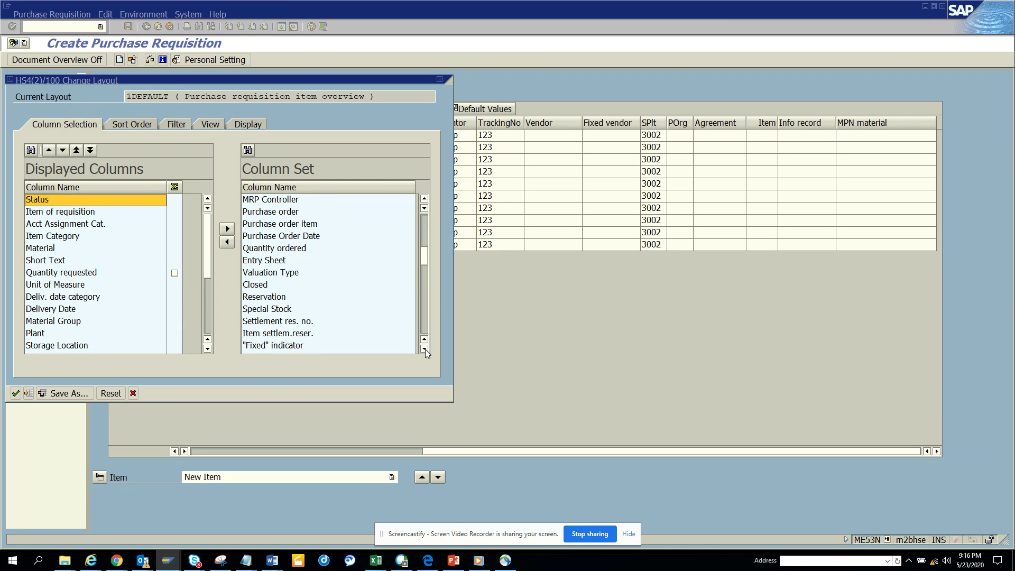
click(425, 349)
click(425, 349)
click(424, 349)
click(424, 349)
click(425, 349)
click(425, 349)
click(425, 349)
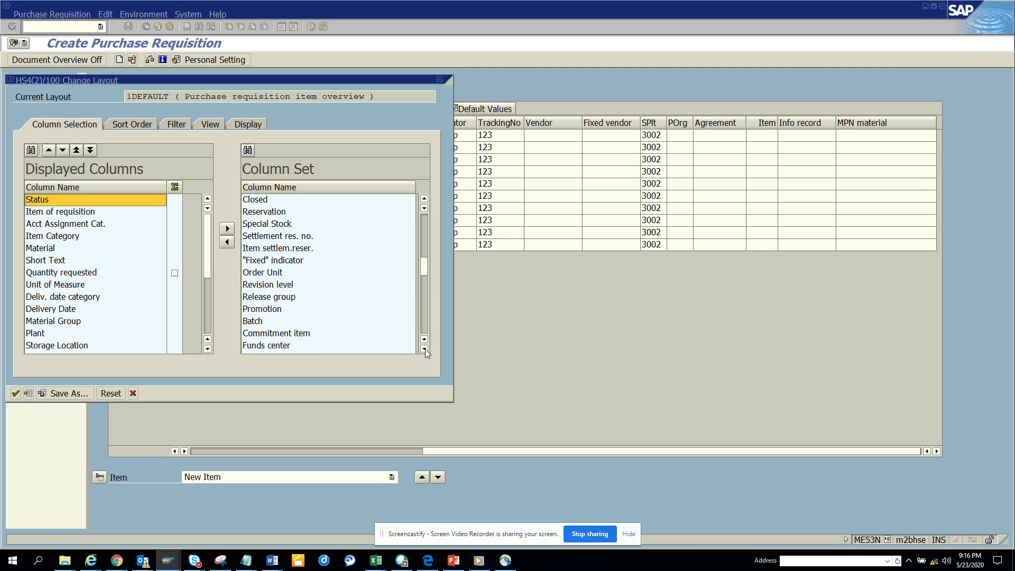
click(425, 349)
click(425, 349)
click(424, 349)
click(425, 349)
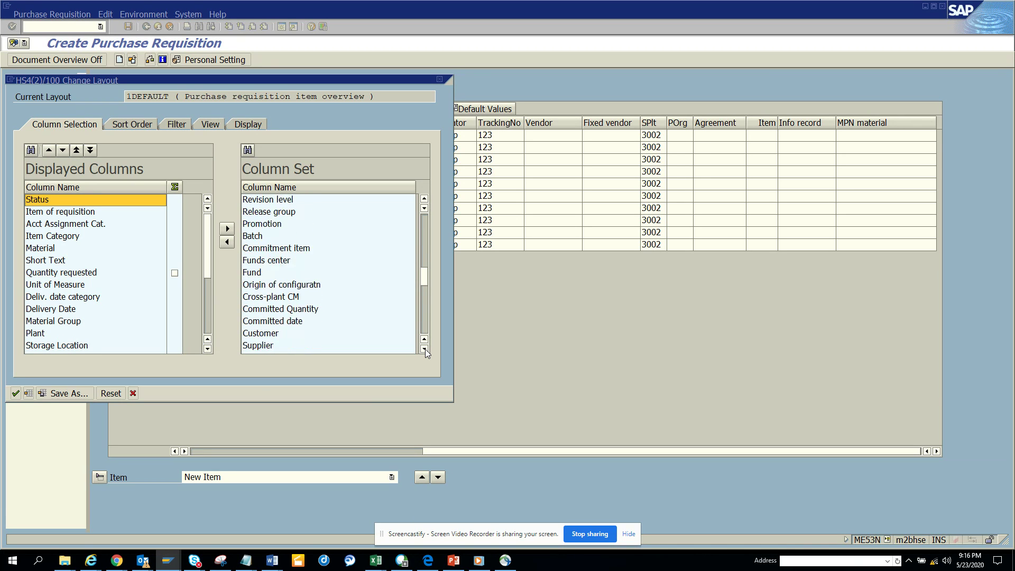
scroll(425, 349, down, 10)
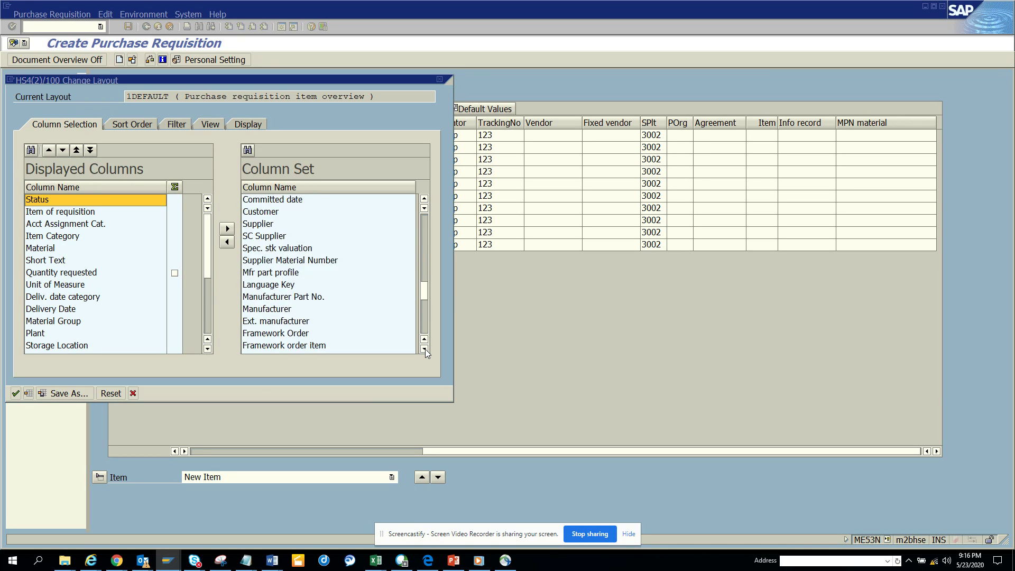
scroll(425, 349, down, 3)
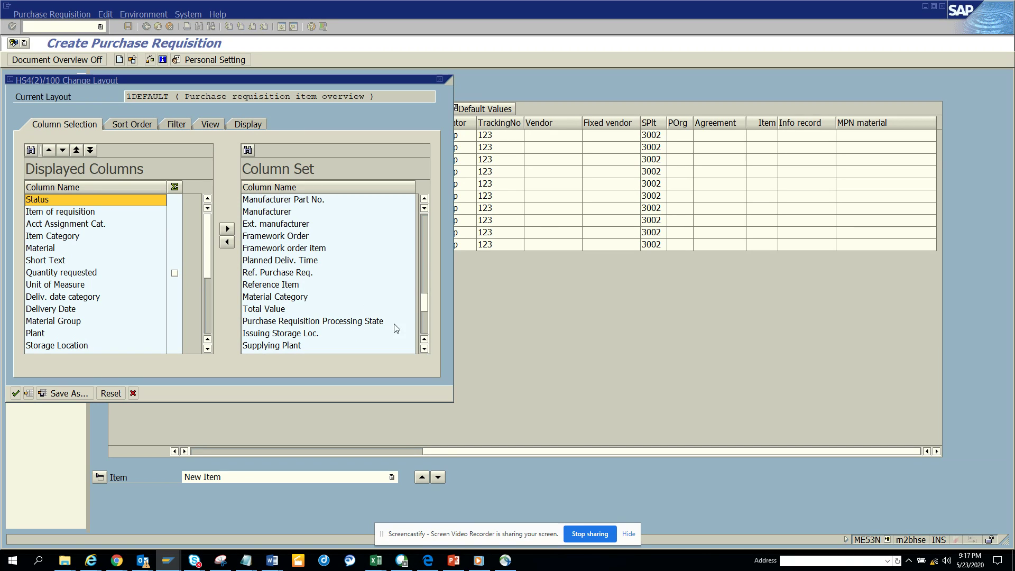
Step: Add Ref. Purchase Req. to the displayed columns, move it to first position, and apply
click(303, 276)
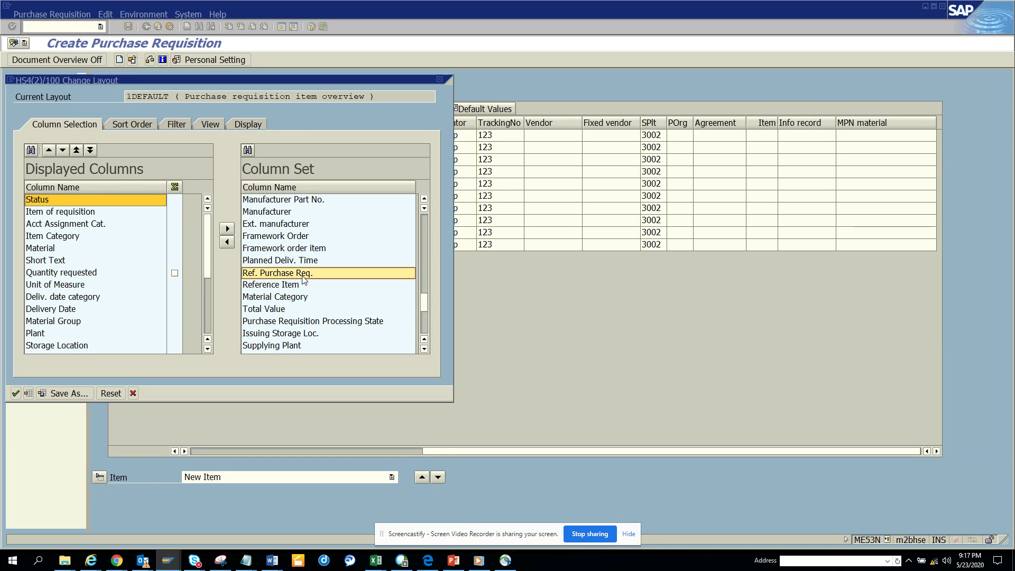
click(228, 242)
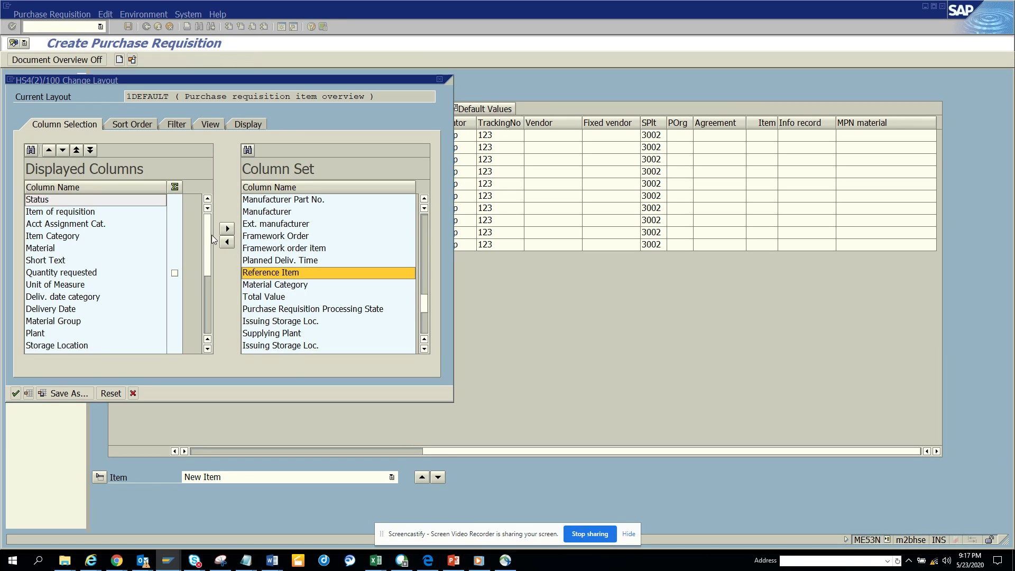
click(65, 347)
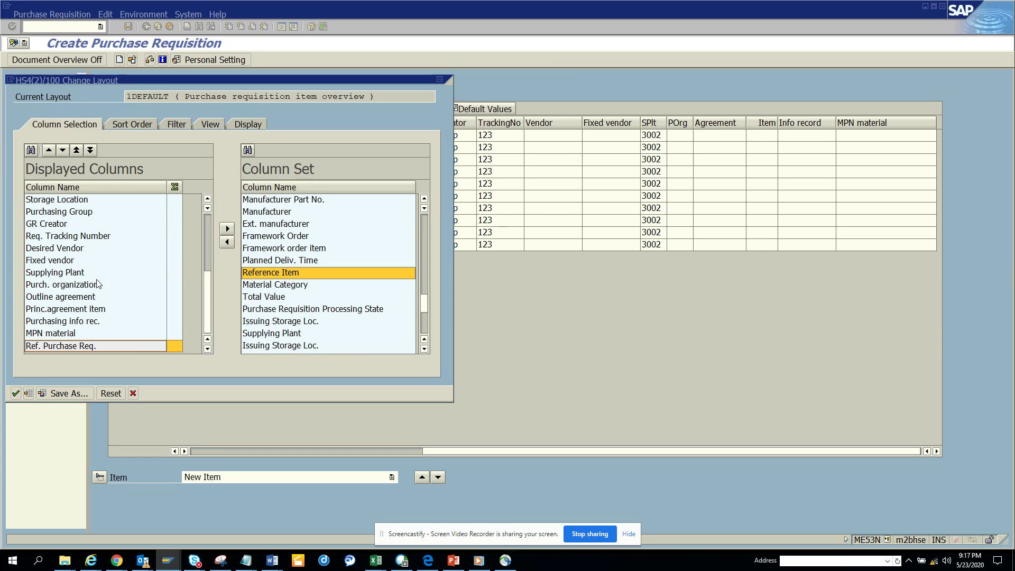
click(76, 150)
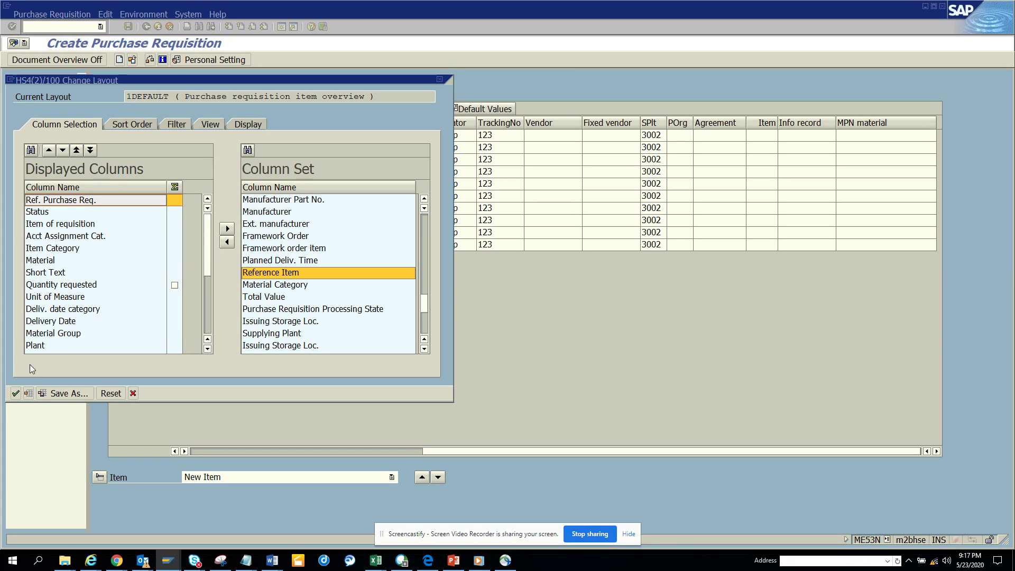
click(15, 394)
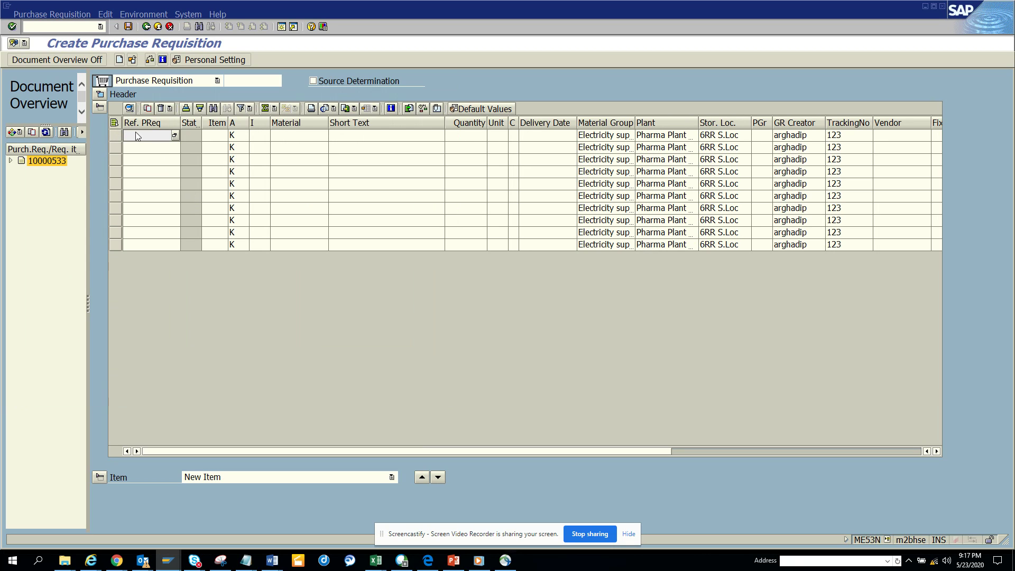
text(10000533)
click(128, 27)
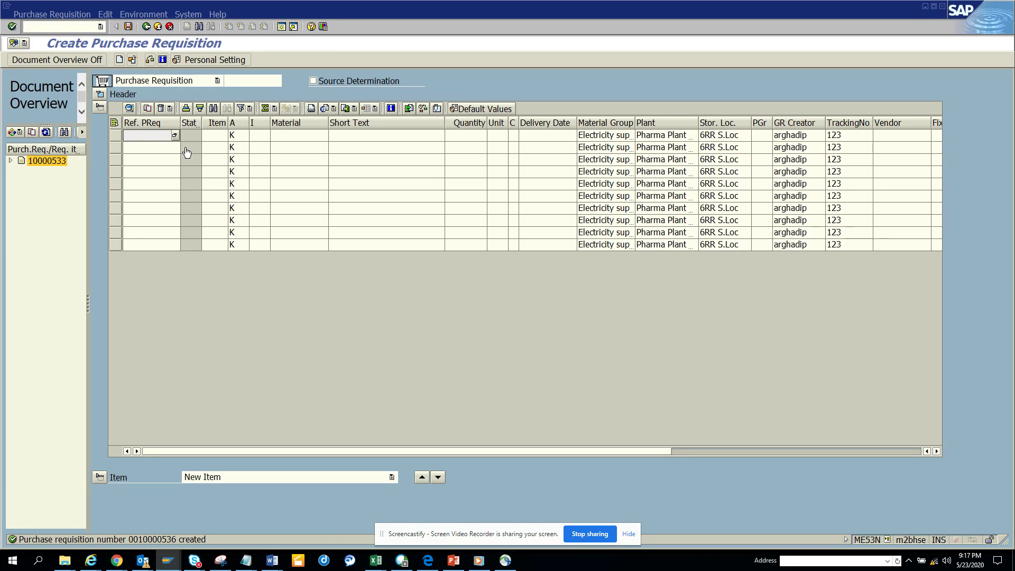
text(10000533)
key(Return)
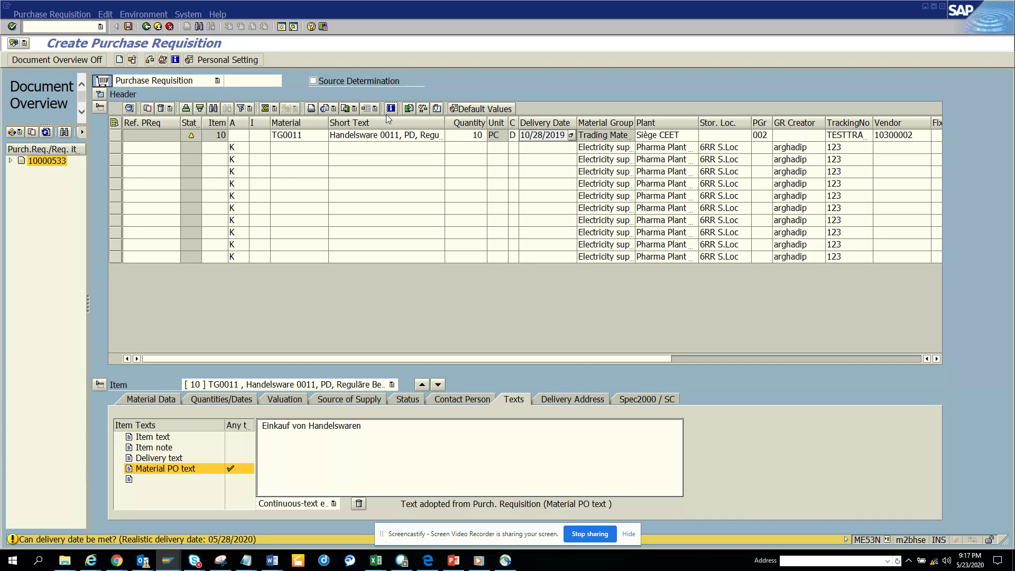
click(129, 26)
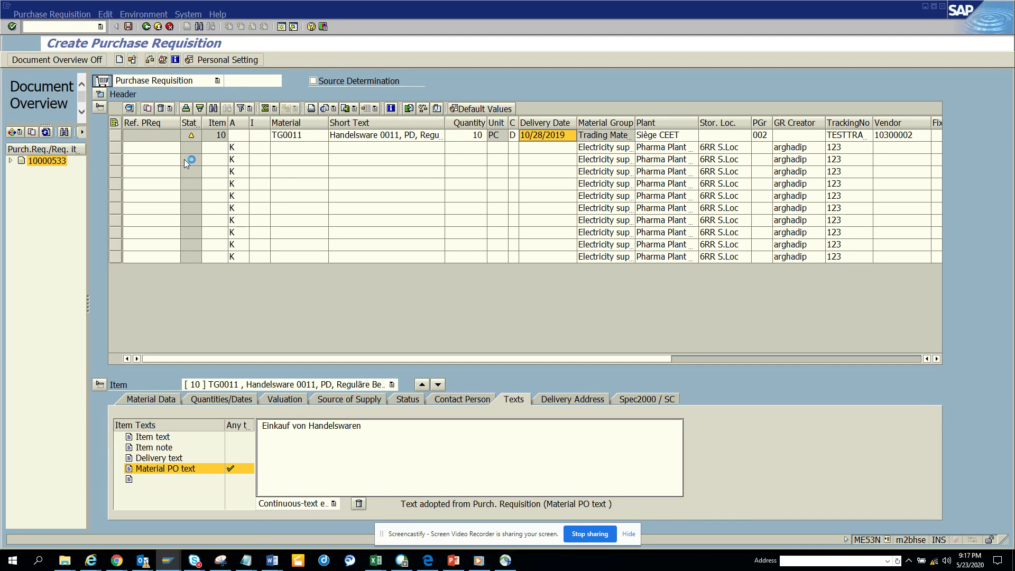